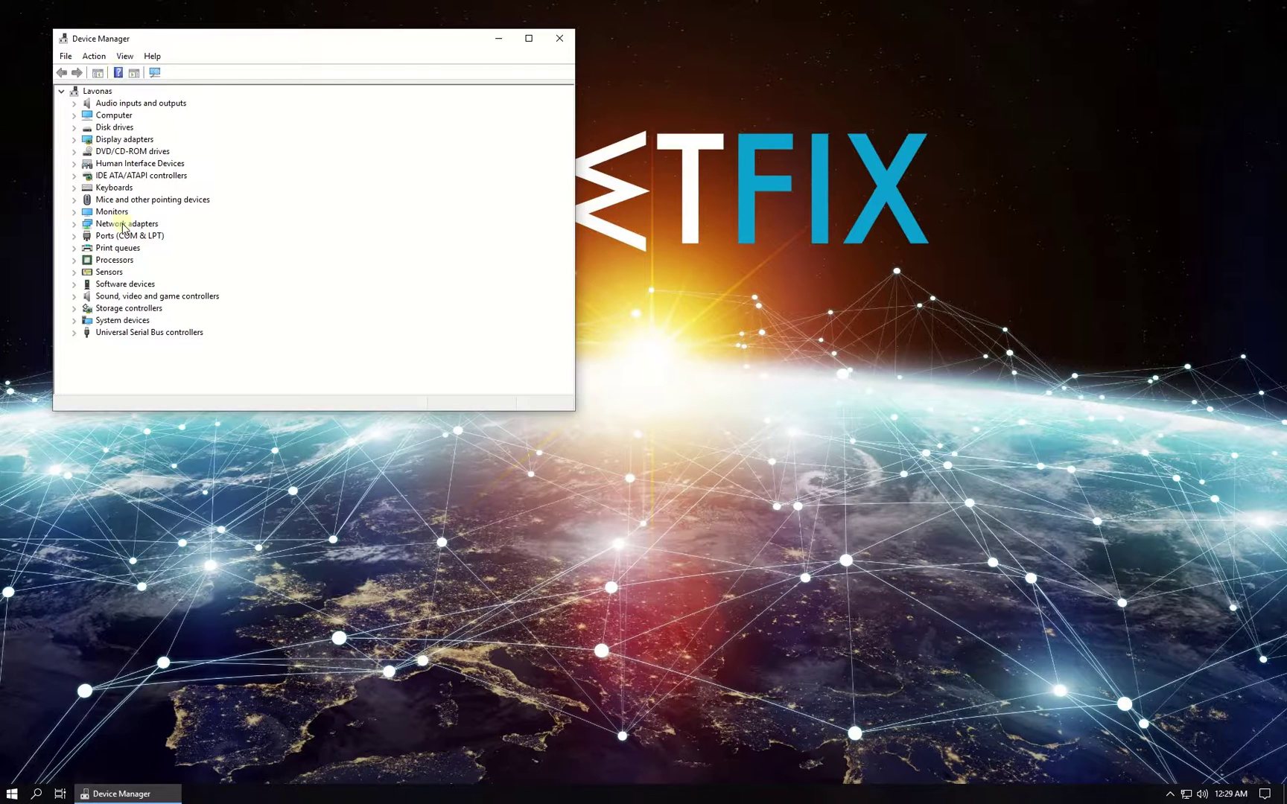
# Automatically search for a Qualcomm Atheros Ethernet driver, confirming the best one is already installed
pyautogui.click(75, 225)
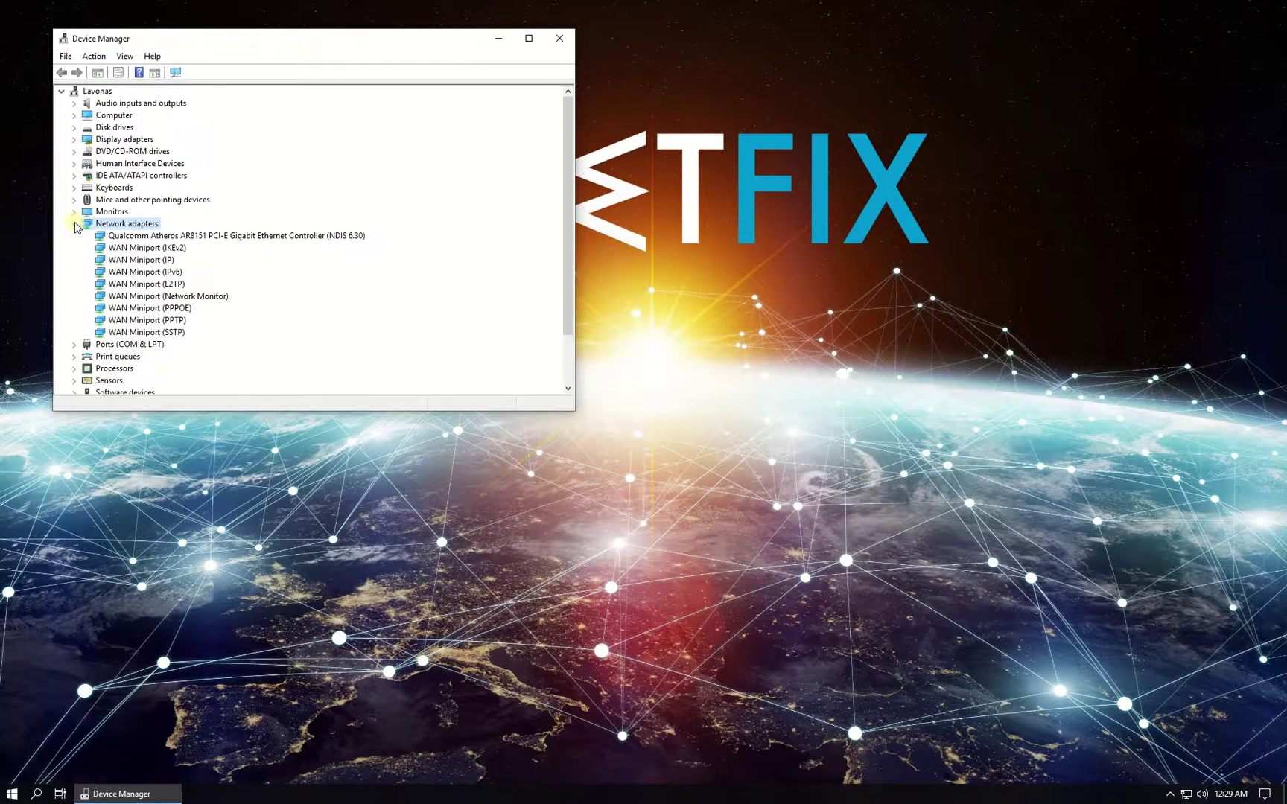
pyautogui.rightClick(309, 238)
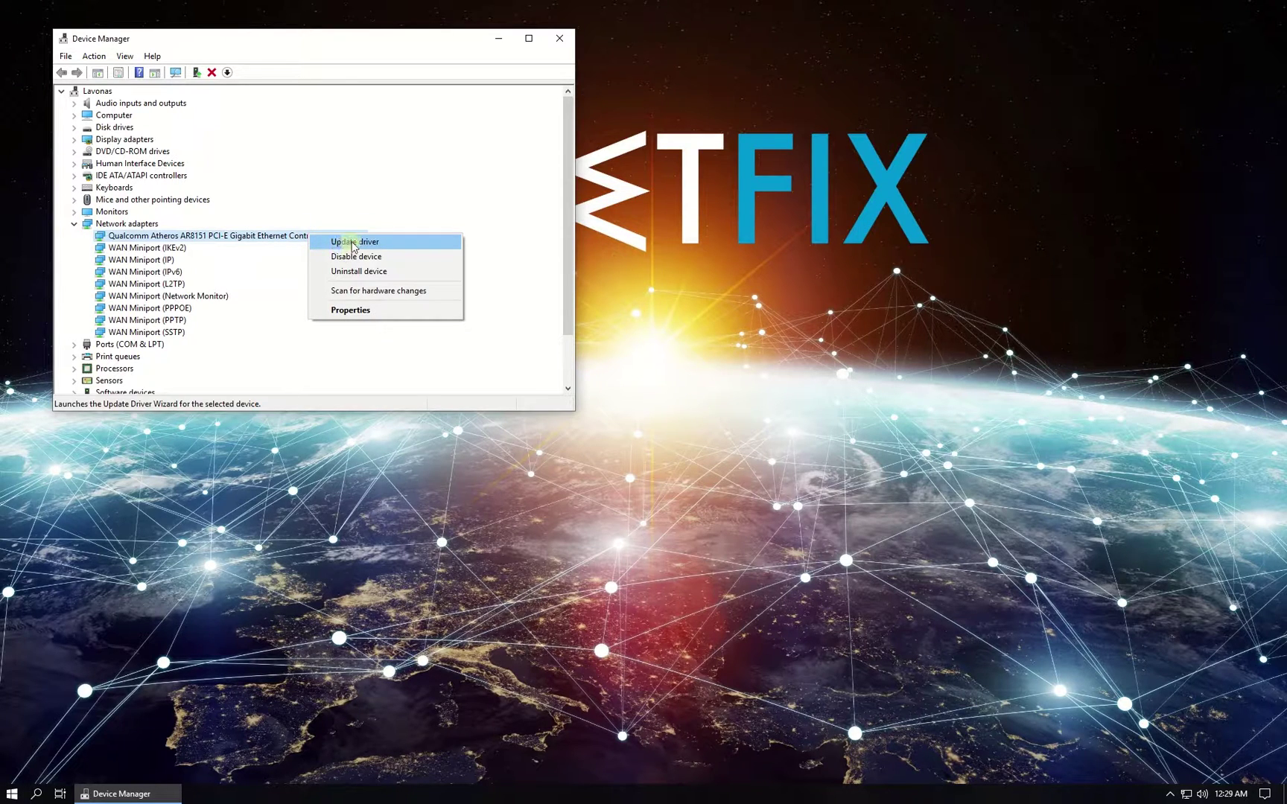
pyautogui.click(351, 244)
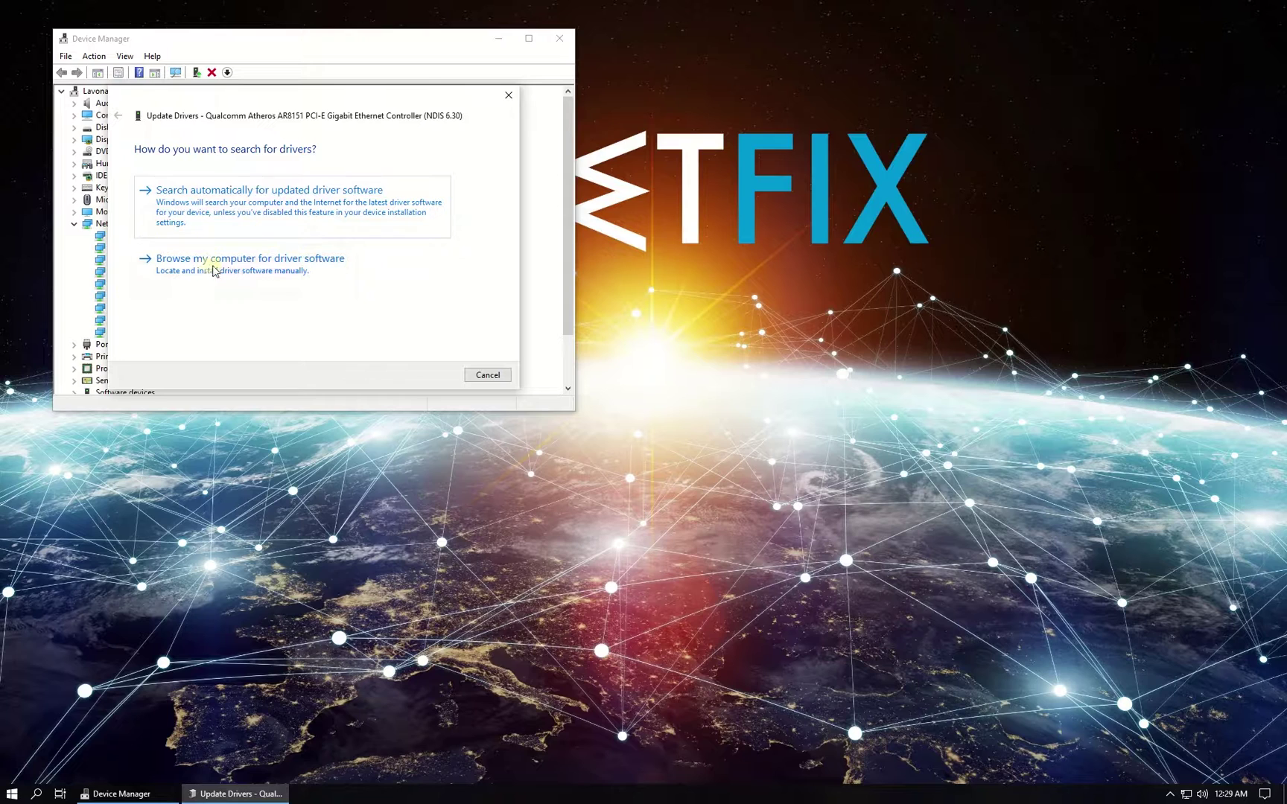
pyautogui.click(340, 210)
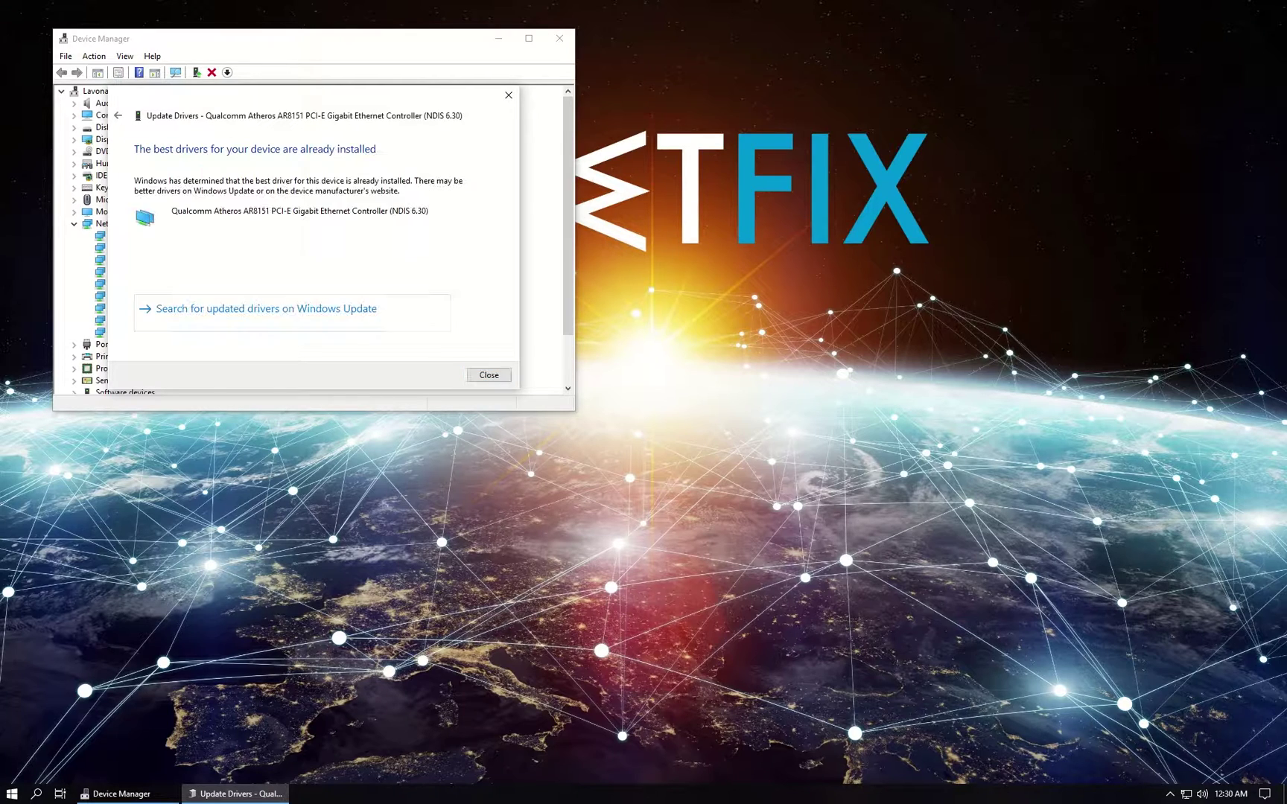
pyautogui.click(489, 374)
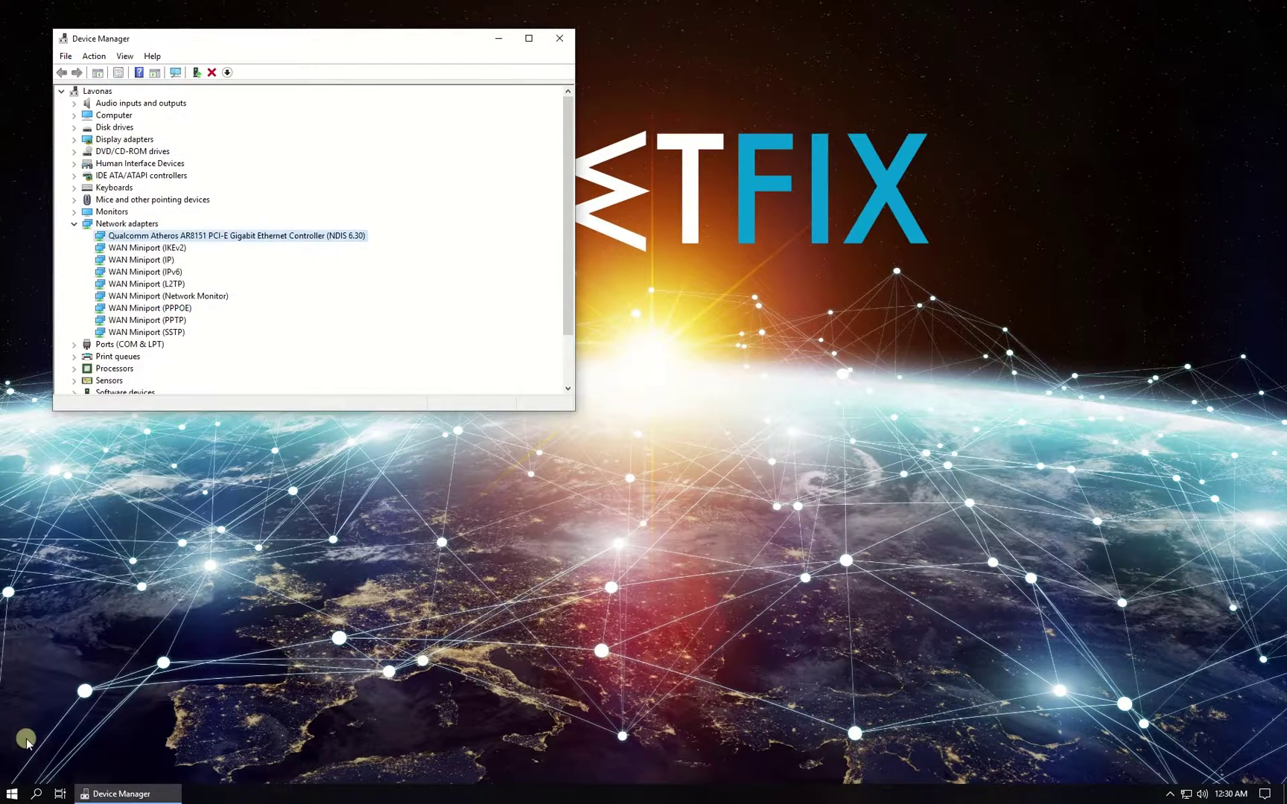
# Remove Avast Free Antivirus from Apps & features, confirming both uninstall prompts
pyautogui.click(11, 793)
pyautogui.click(16, 767)
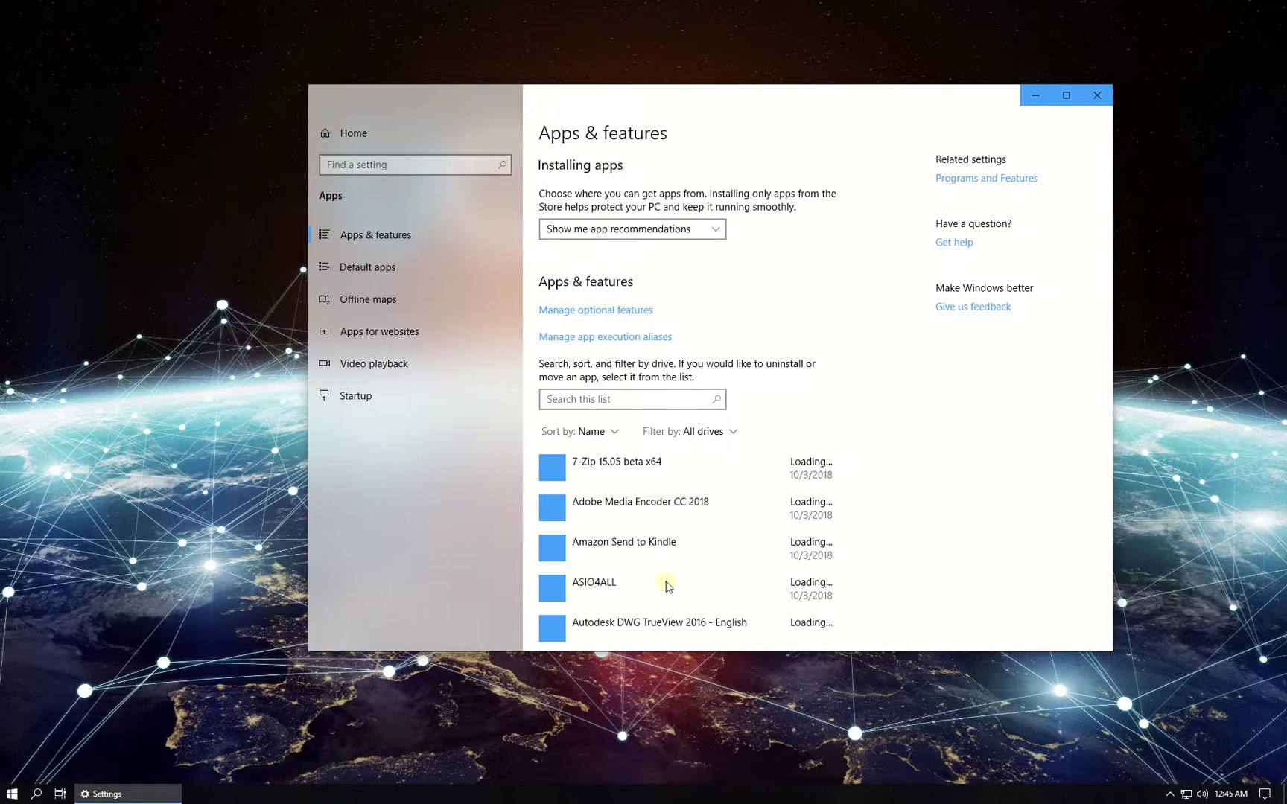
pyautogui.scroll(-2, 668, 486)
pyautogui.scroll(-1, 668, 487)
pyautogui.scroll(-2, 670, 489)
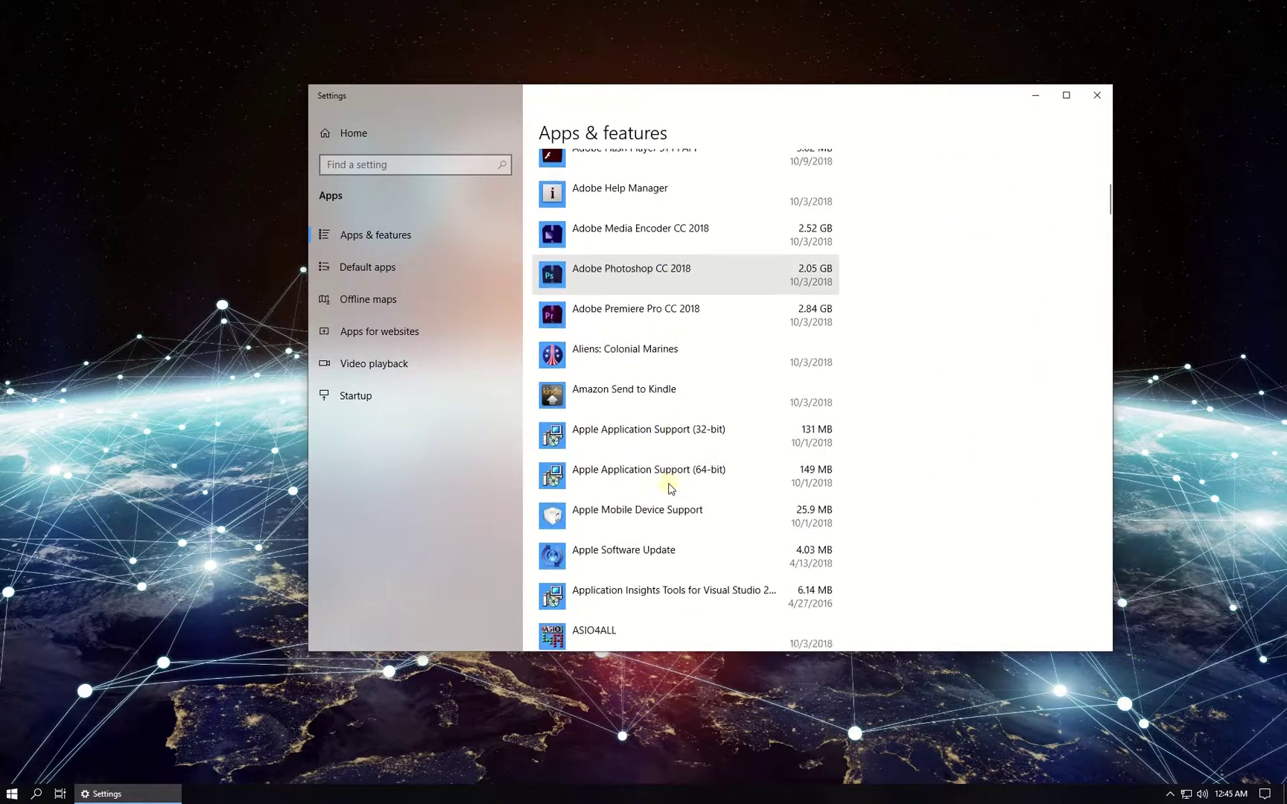
pyautogui.scroll(-3, 670, 489)
pyautogui.scroll(-2, 670, 489)
pyautogui.scroll(-1, 667, 487)
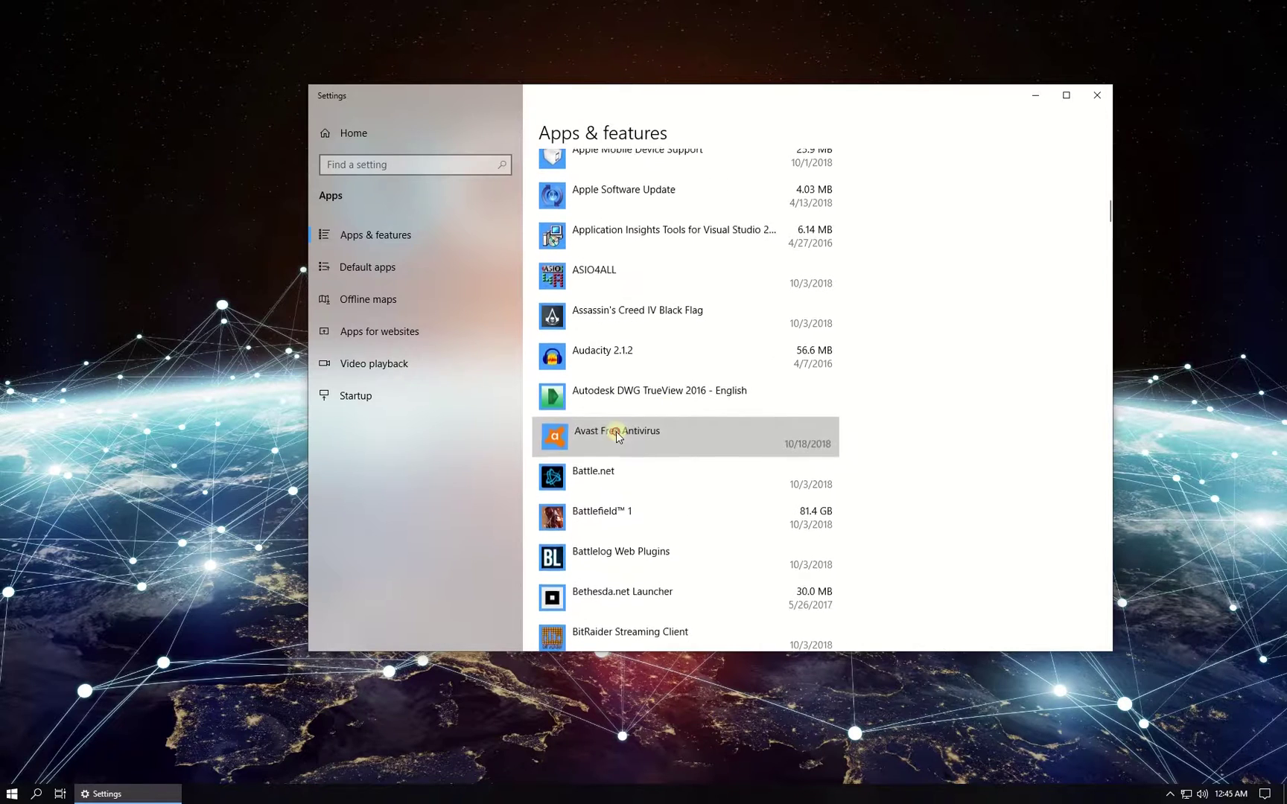
pyautogui.click(611, 433)
pyautogui.click(796, 500)
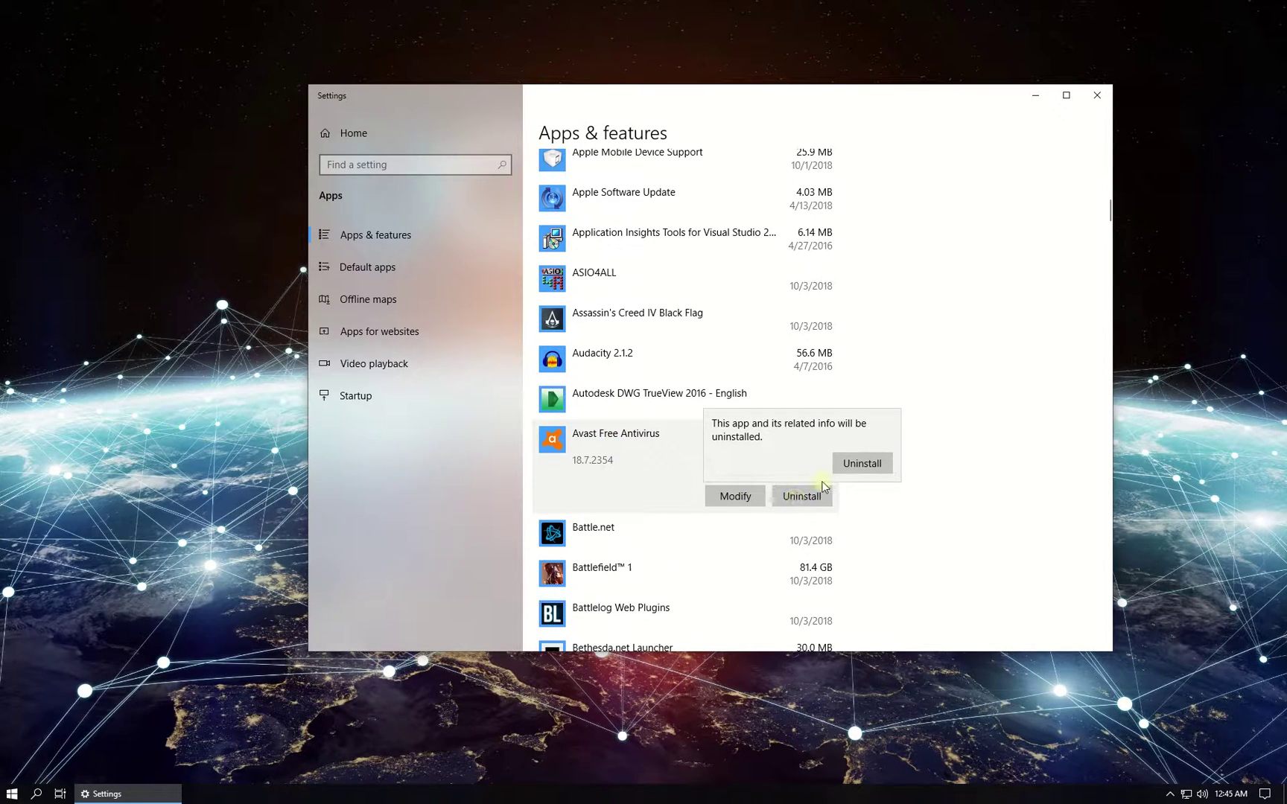
pyautogui.click(860, 465)
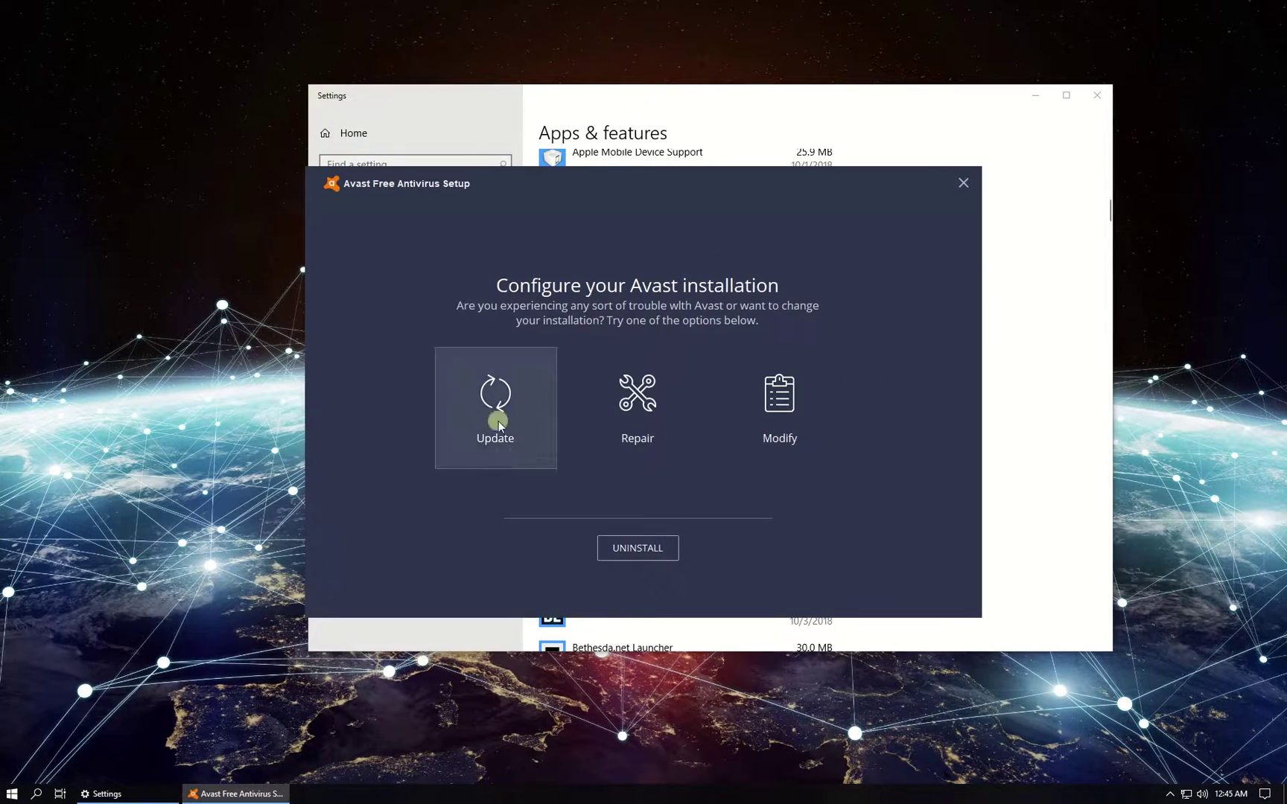
pyautogui.click(638, 550)
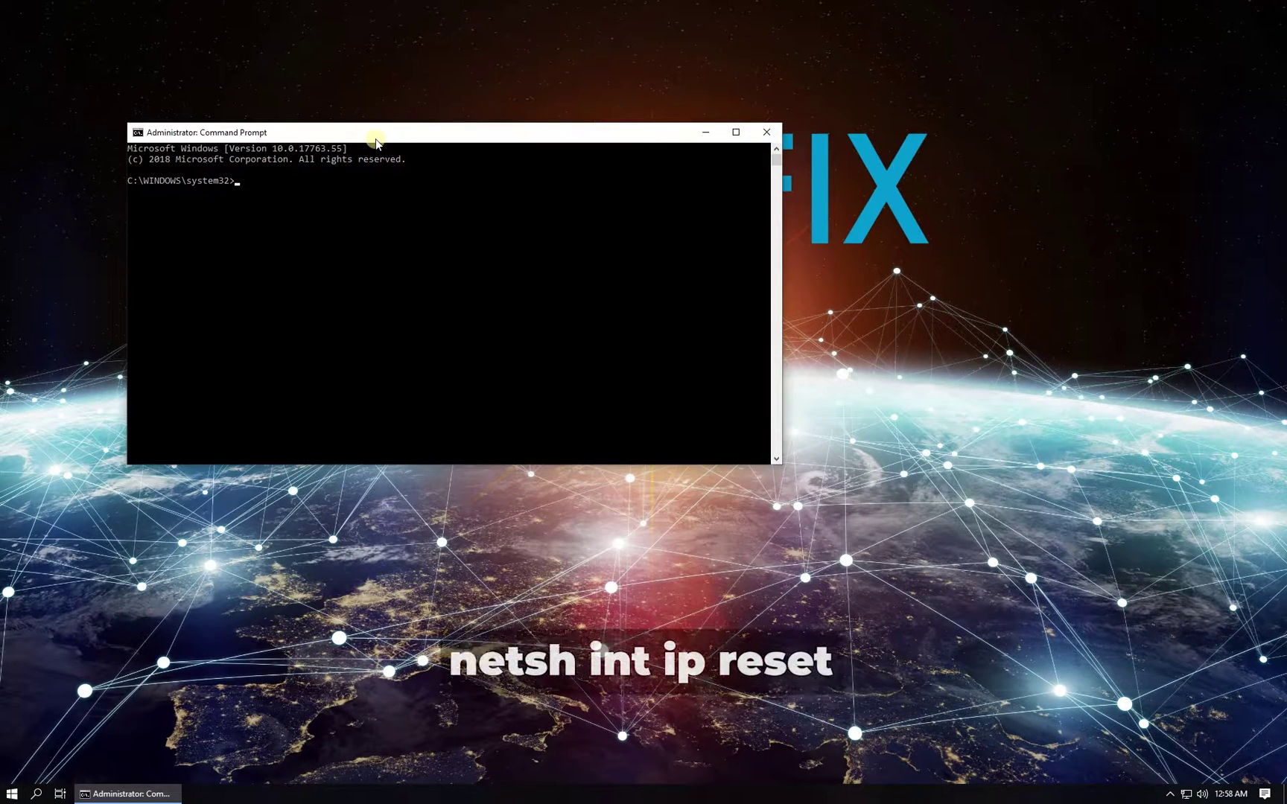
pyautogui.write('netsh int ip reset')
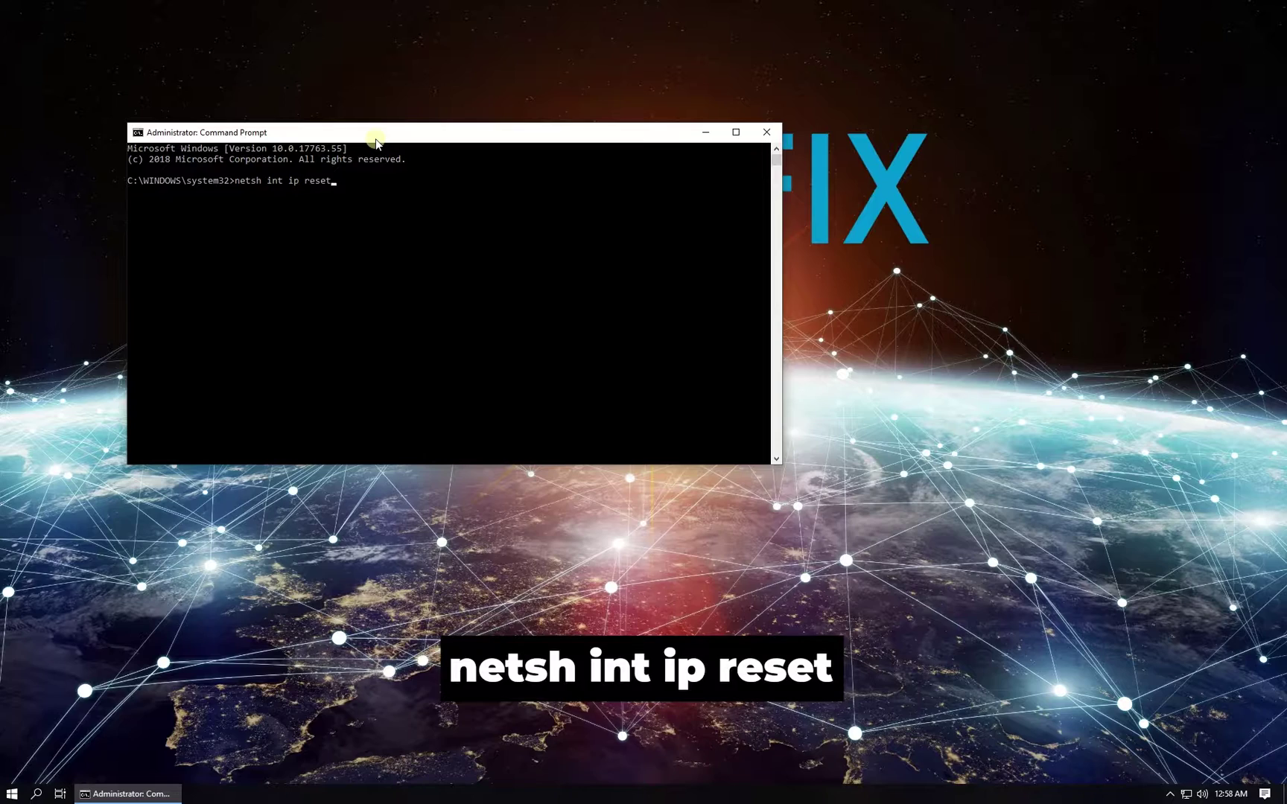
# Run 'netsh int ip reset' in the administrator Command Prompt
pyautogui.press('Return')
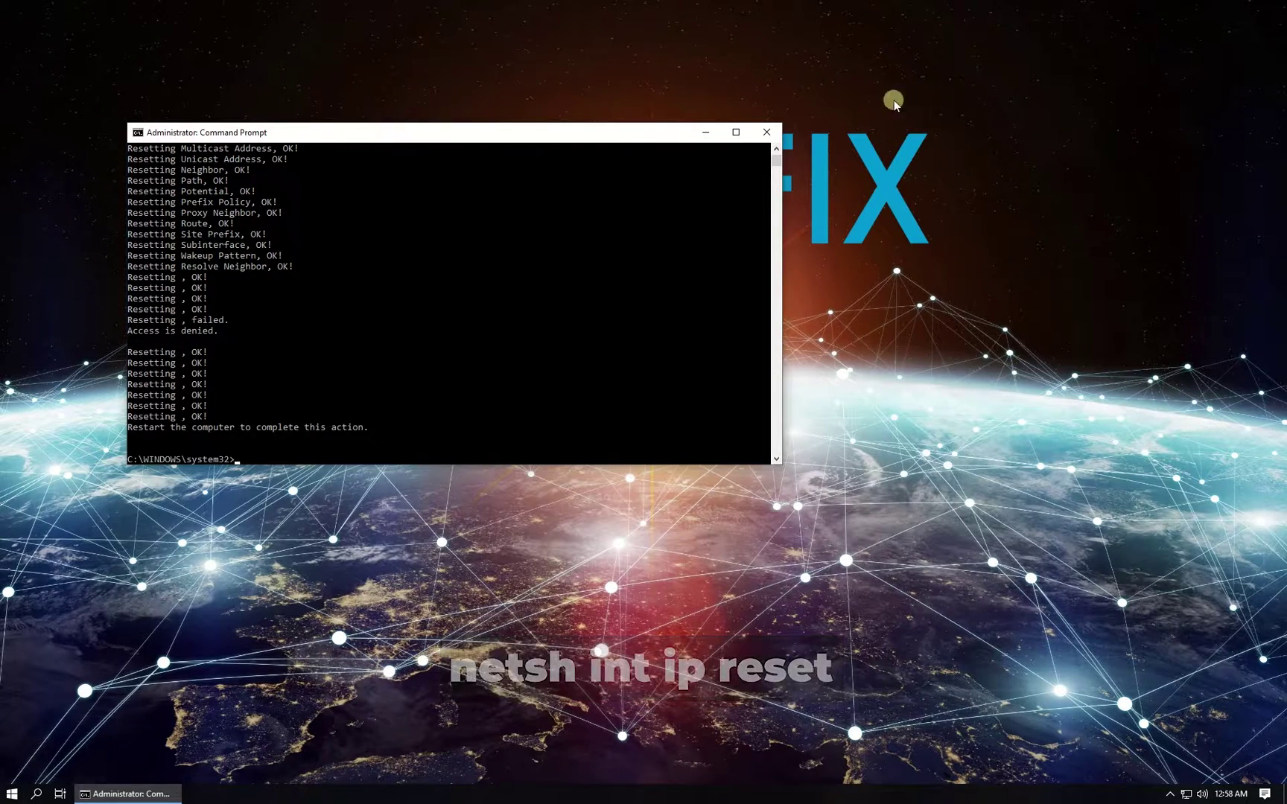
pyautogui.click(14, 793)
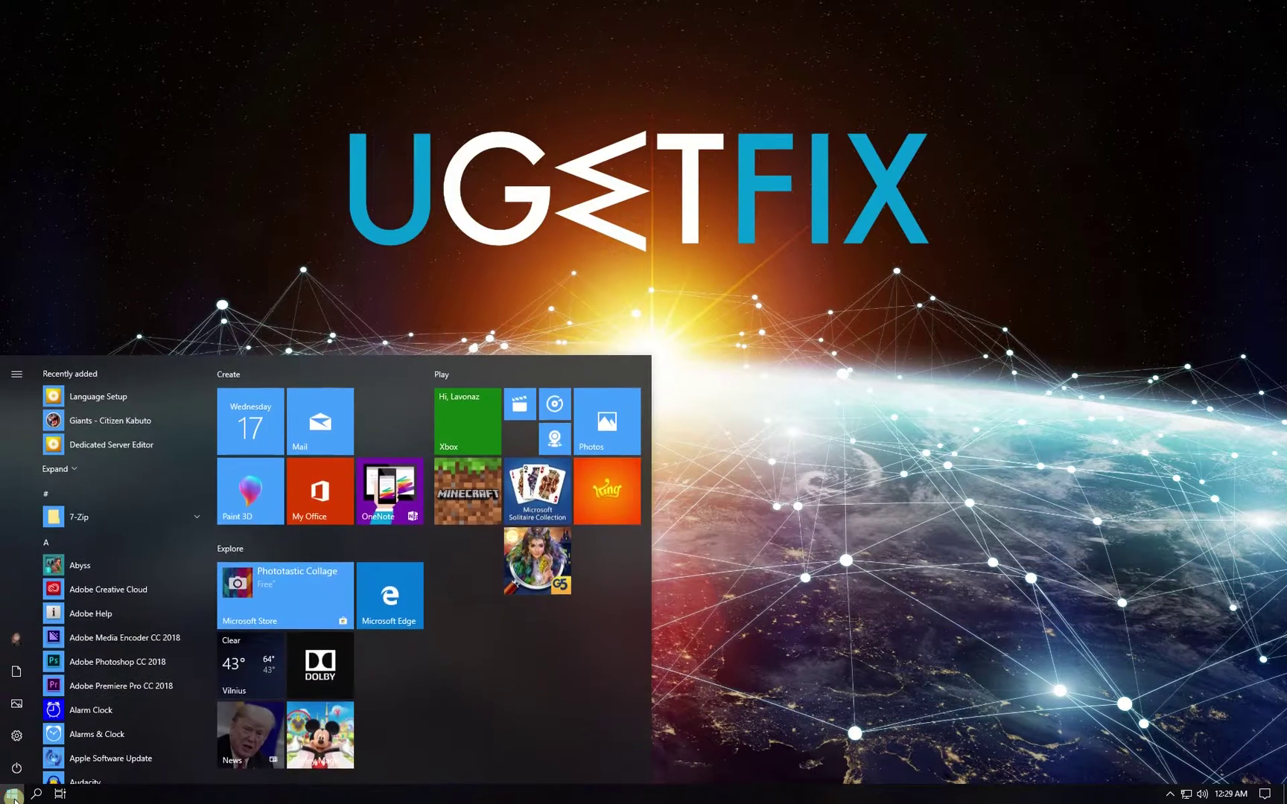
pyautogui.write('device manager')
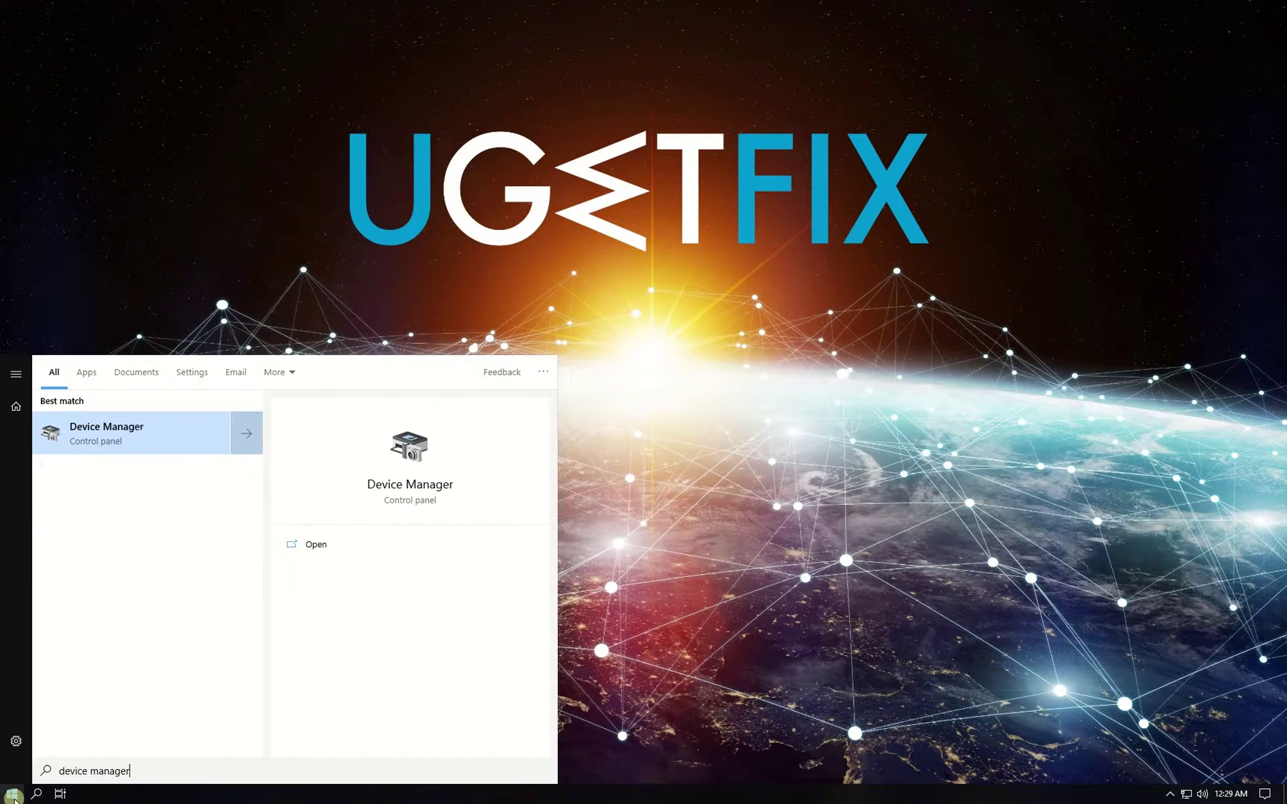
# Launch Device Manager from search and select the Qualcomm Atheros adapter under Network adapters
pyautogui.press('Return')
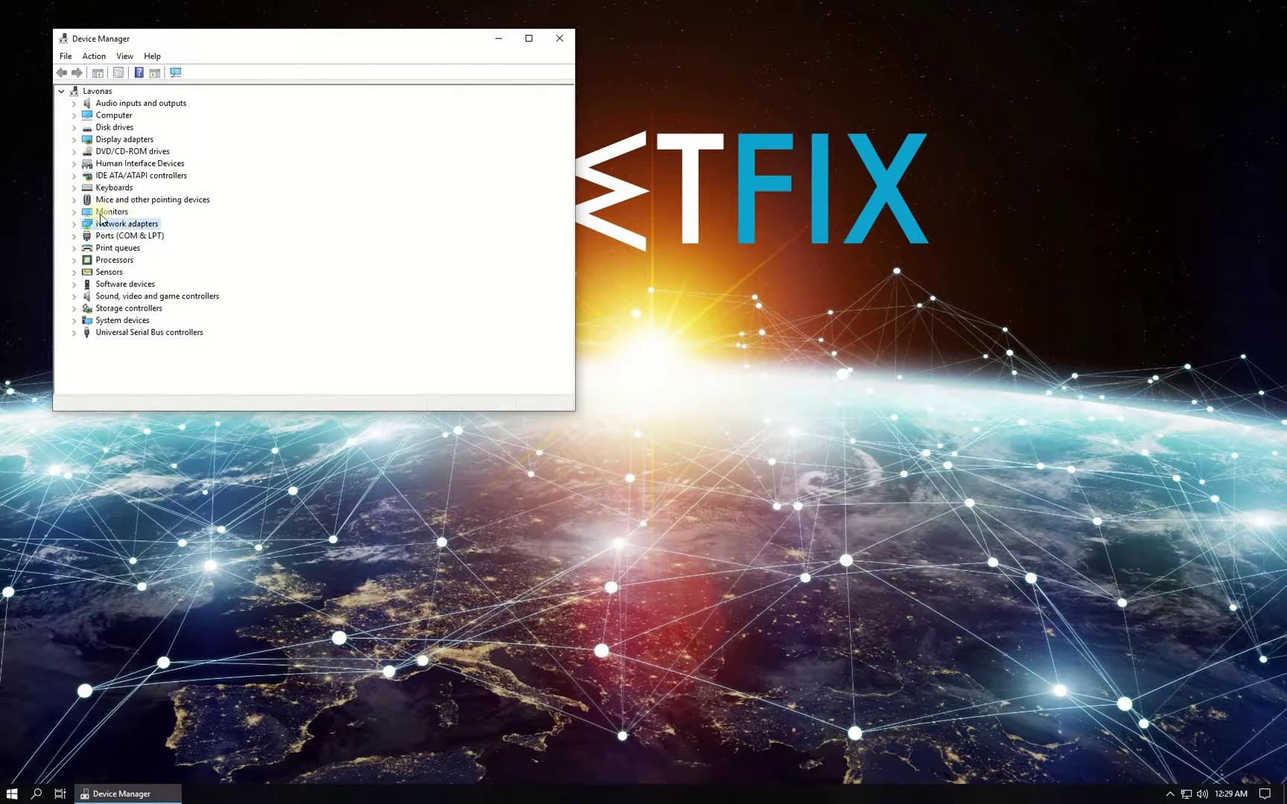
pyautogui.click(74, 223)
pyautogui.click(240, 238)
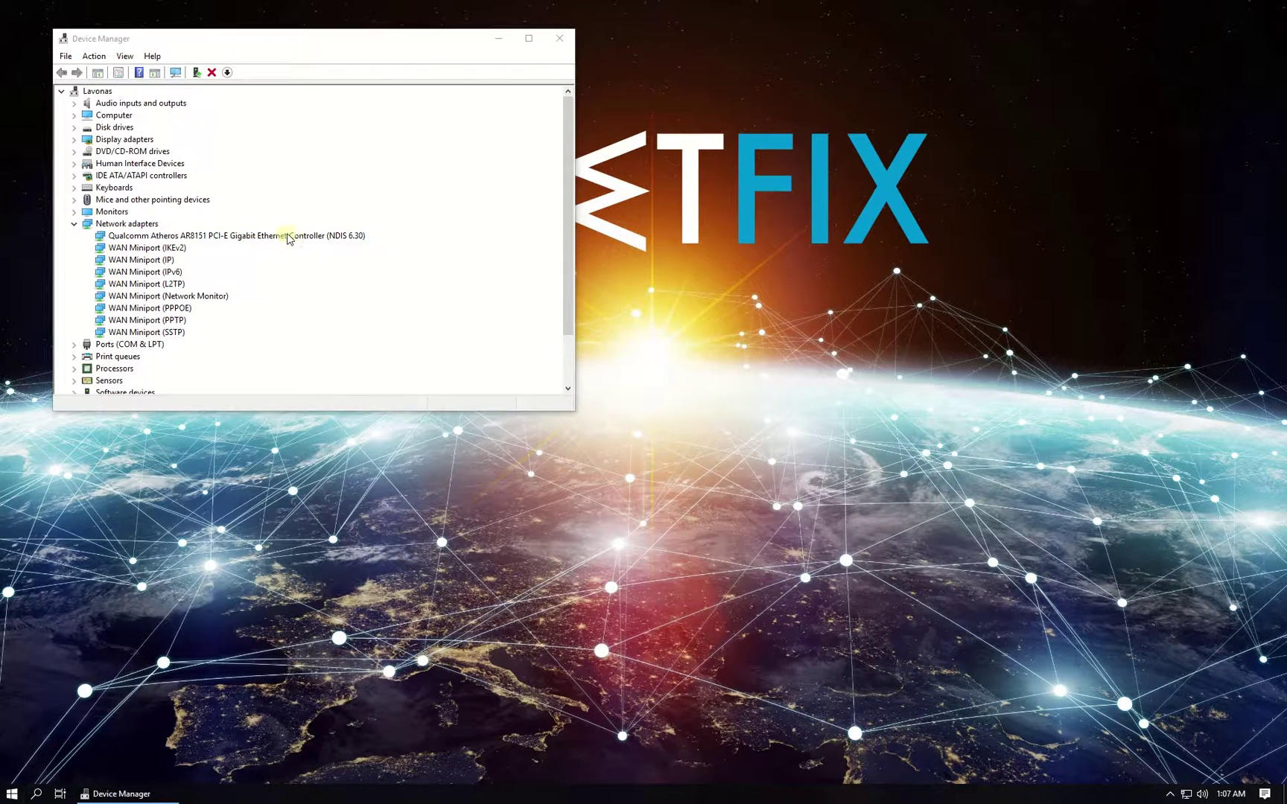
# Uncheck 'Allow the computer to turn off this device to save power' for the Qualcomm Atheros adapter
pyautogui.click(288, 239)
pyautogui.rightClick(294, 237)
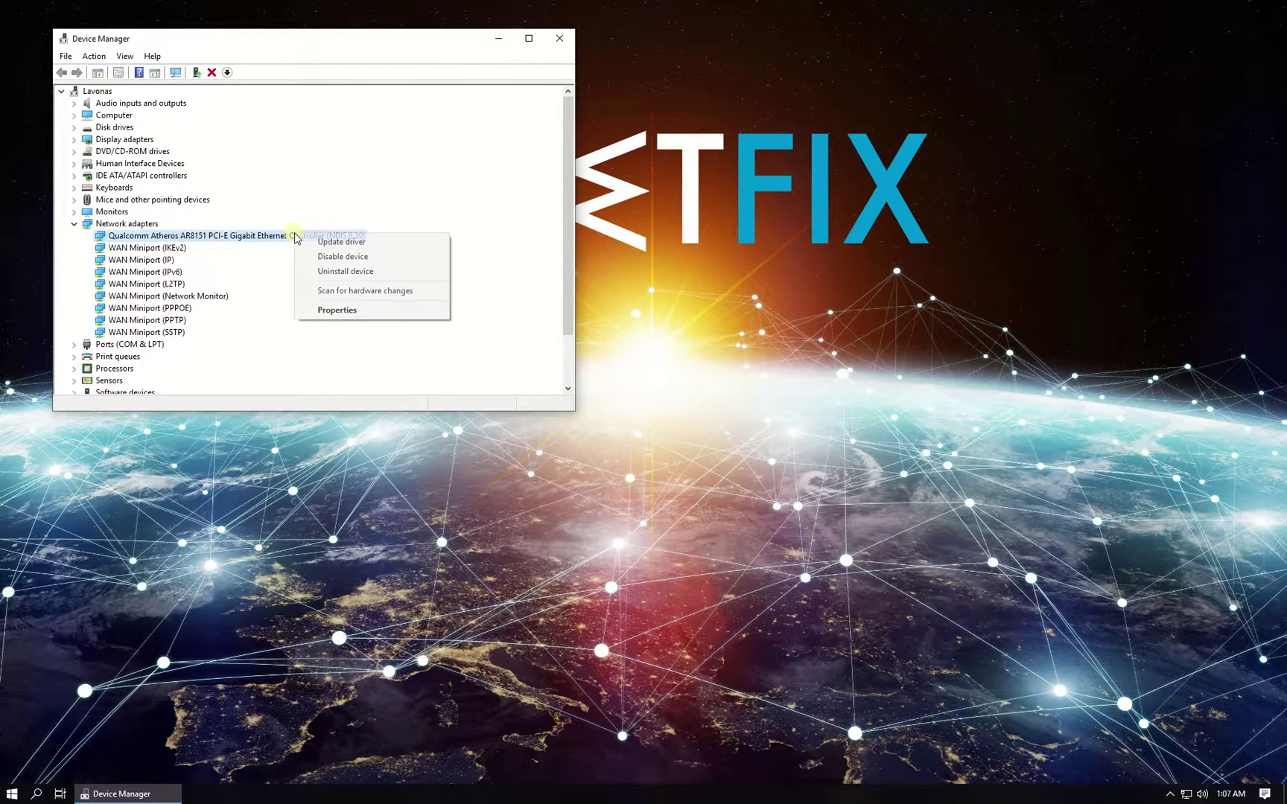
pyautogui.click(364, 311)
pyautogui.click(364, 92)
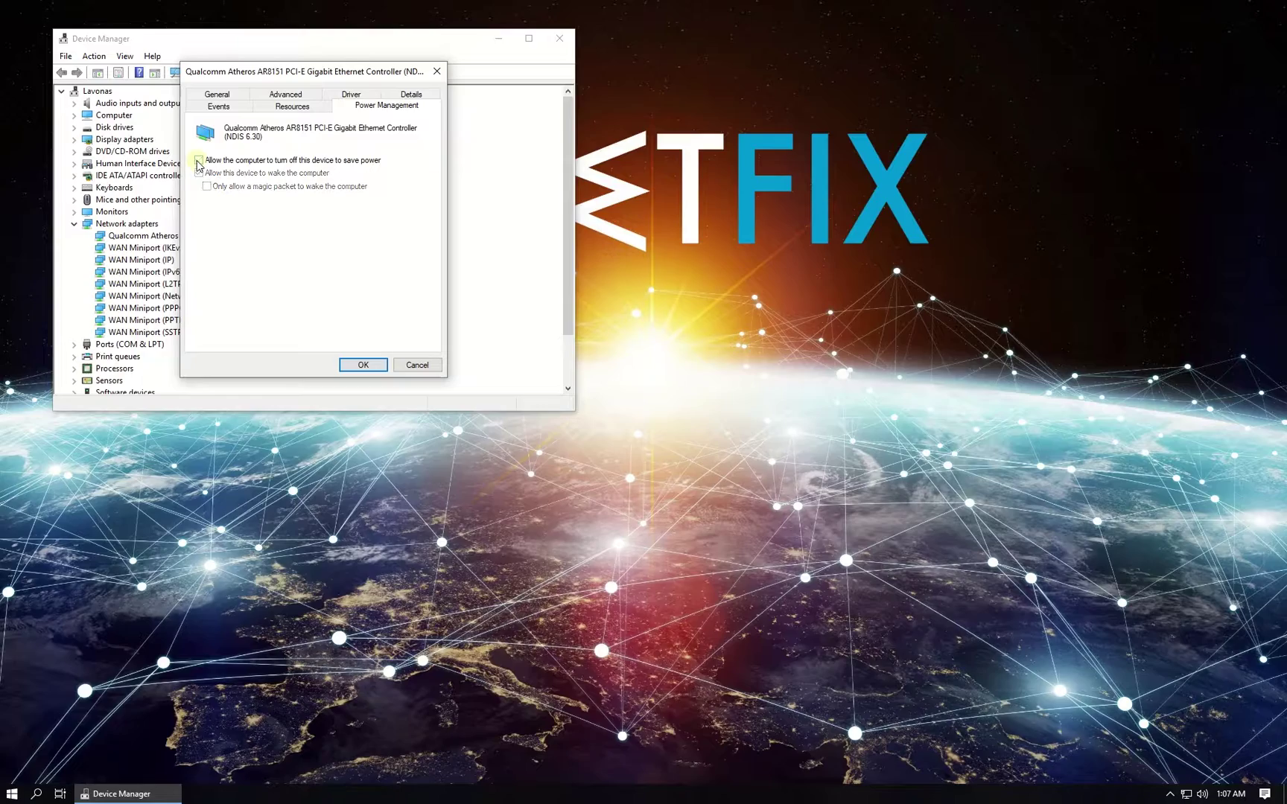
pyautogui.click(364, 365)
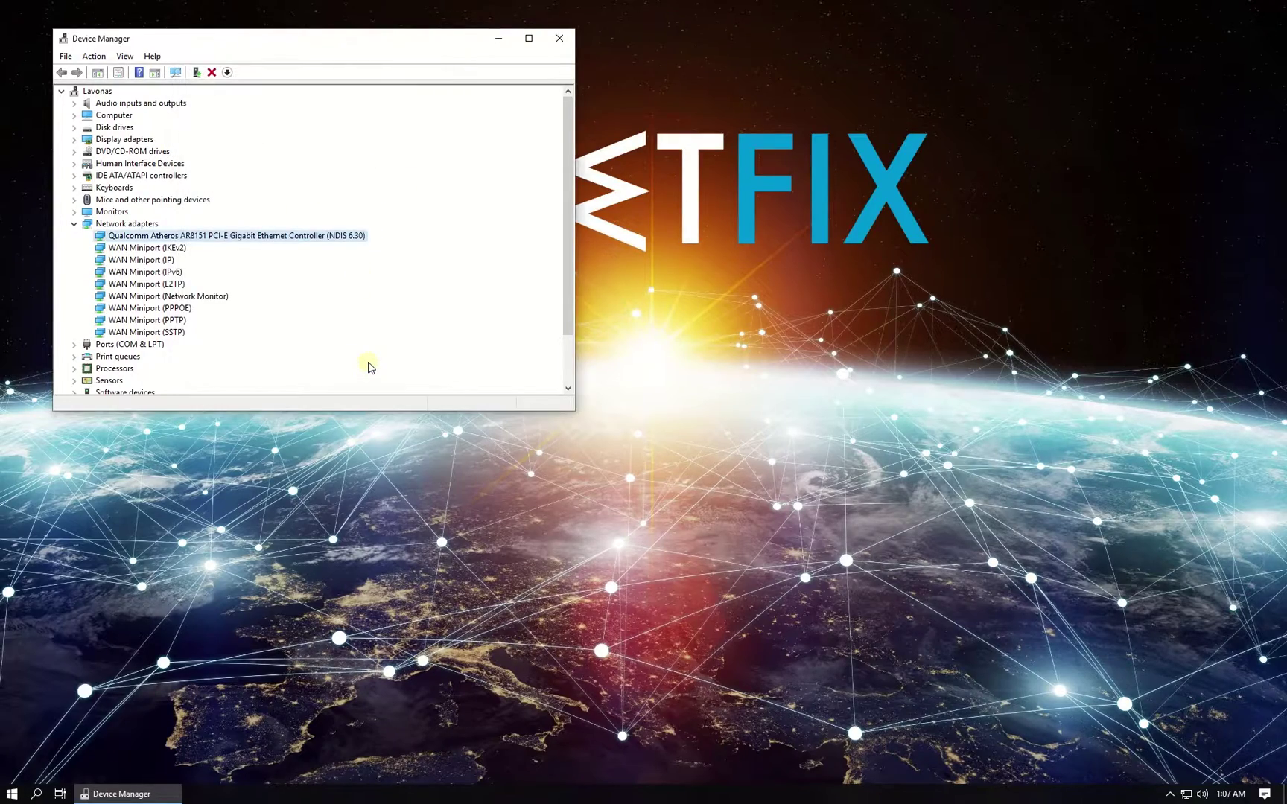